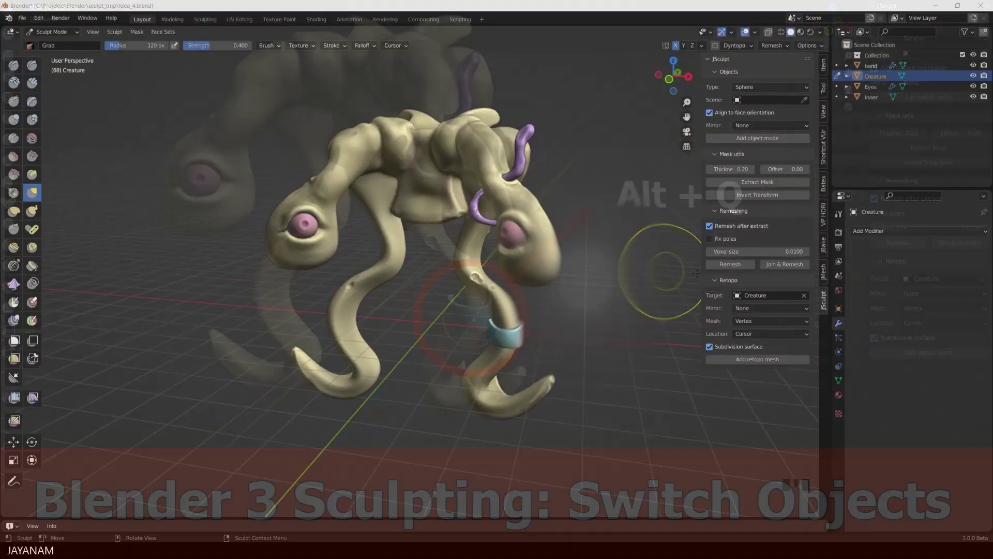
# Orbit and pan the view around the creature while staying in Sculpt Mode.
pyautogui.moveTo(627, 355)
pyautogui.mouseDown(button='middle')
pyautogui.moveTo(443, 336)
pyautogui.moveTo(604, 354)
pyautogui.mouseUp(button='middle')
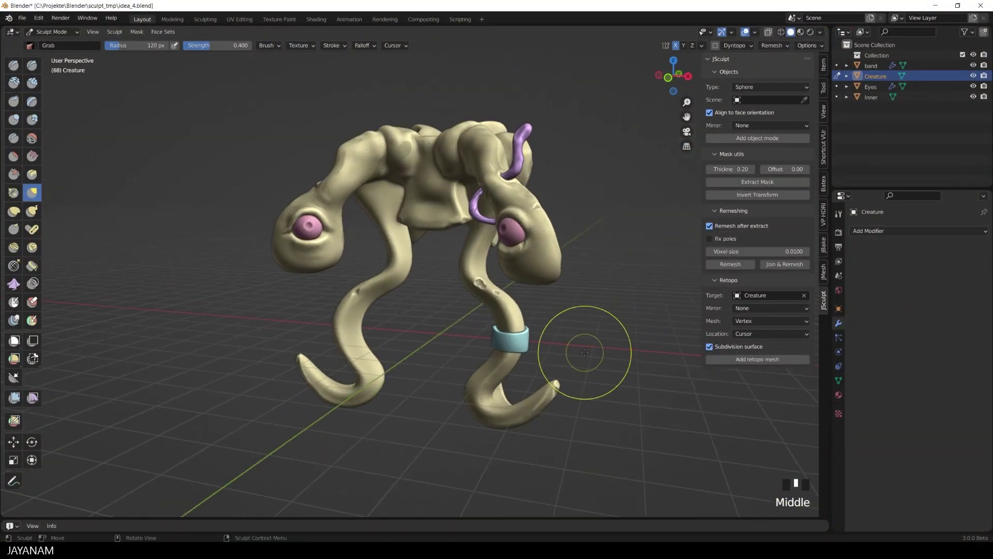
pyautogui.click(821, 33)
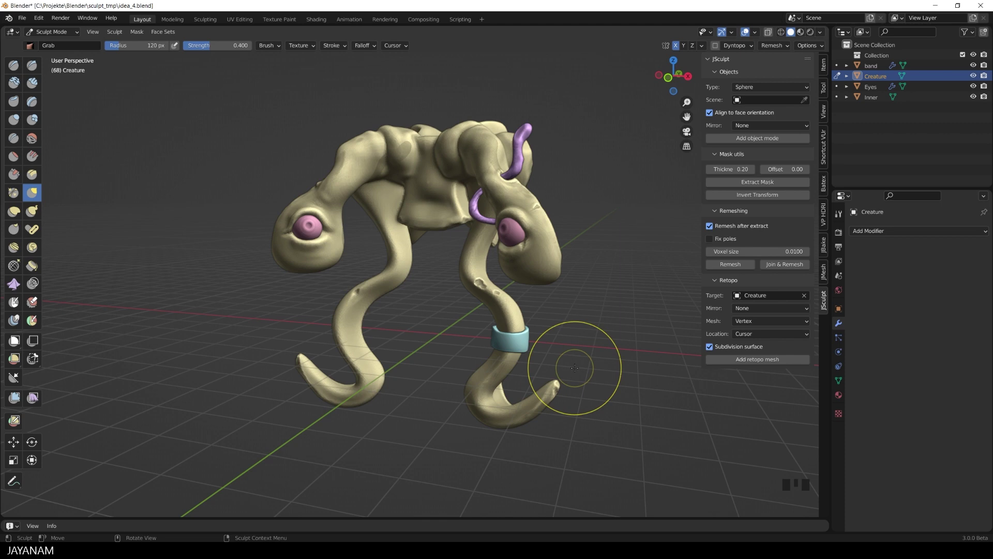
pyautogui.keyDown('shift'); pyautogui.moveTo(576, 368); pyautogui.dragTo(596, 338, button='middle'); pyautogui.keyUp('shift')
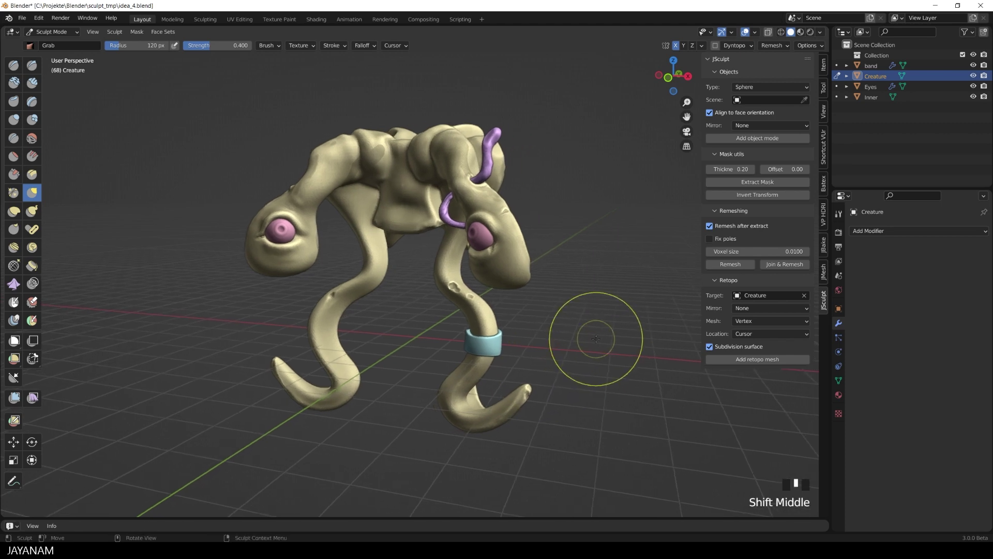
# Leave for Object Mode, select the lower-leg band, and re-enter Sculpt Mode on it.
pyautogui.hotkey('ctrl', 'Tab')
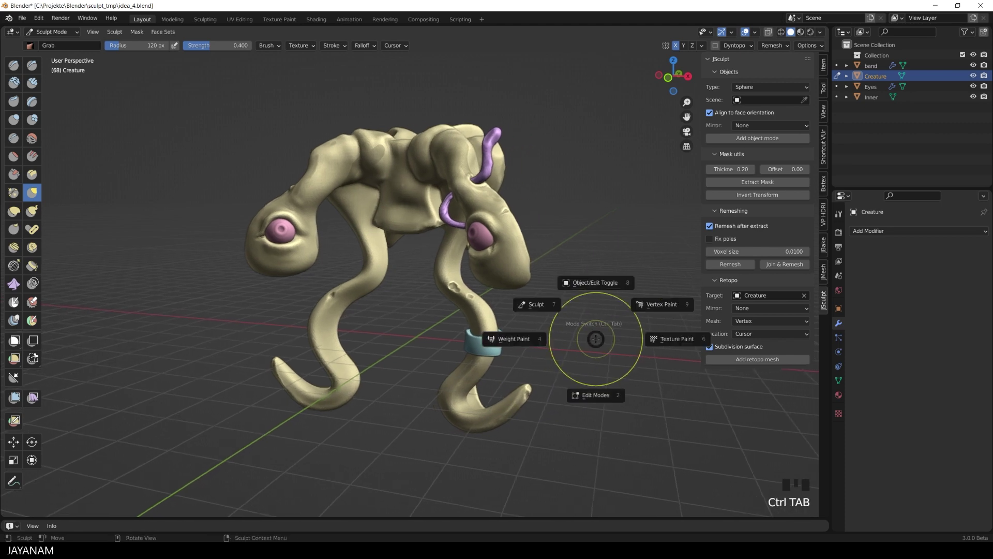
pyautogui.click(591, 286)
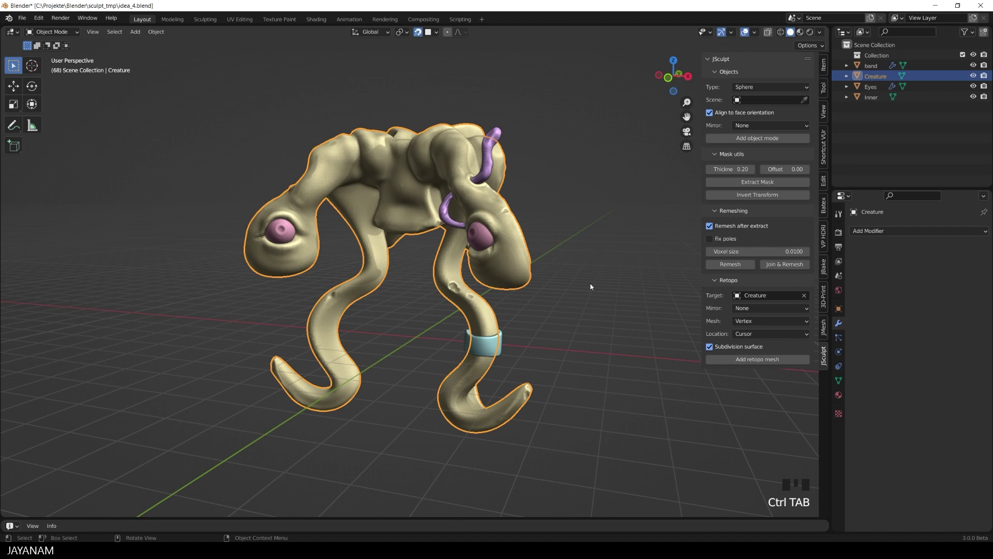
pyautogui.click(485, 348)
pyautogui.hotkey('ctrl', '2')
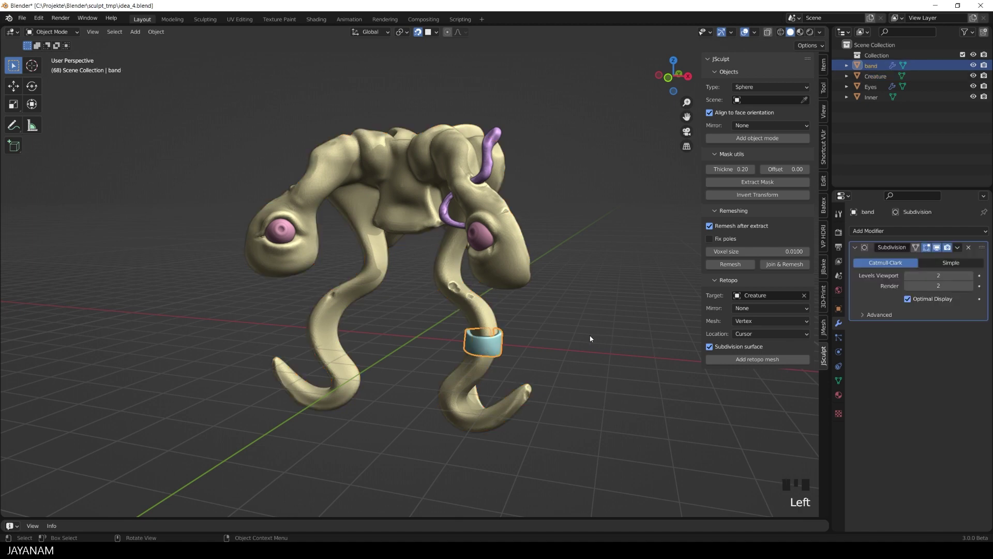
pyautogui.hotkey('ctrl', 'Tab')
pyautogui.click(566, 303)
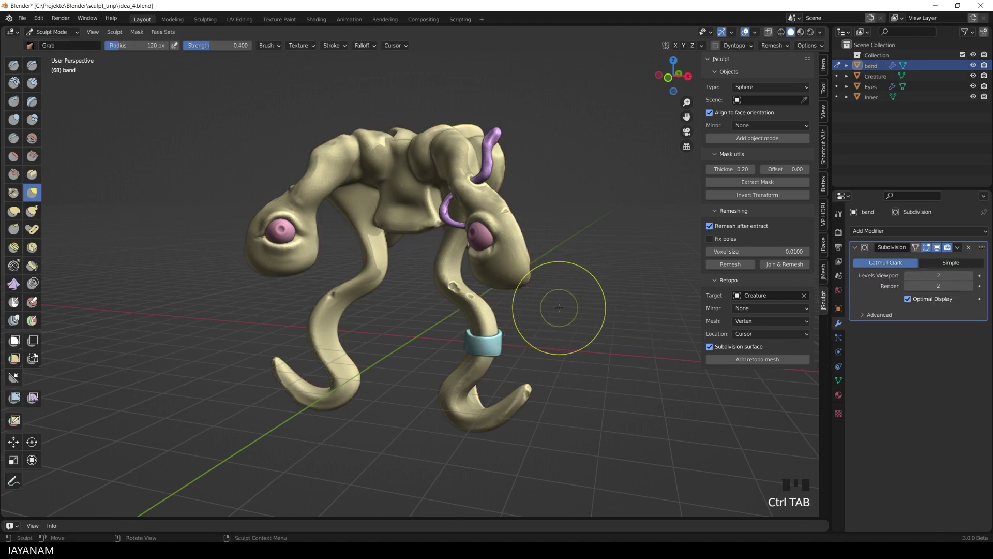
# Orbit to near-front and angled top views to inspect the band.
pyautogui.moveTo(566, 303); pyautogui.dragTo(532, 355, button='middle')
pyautogui.scroll(2, 512, 353)
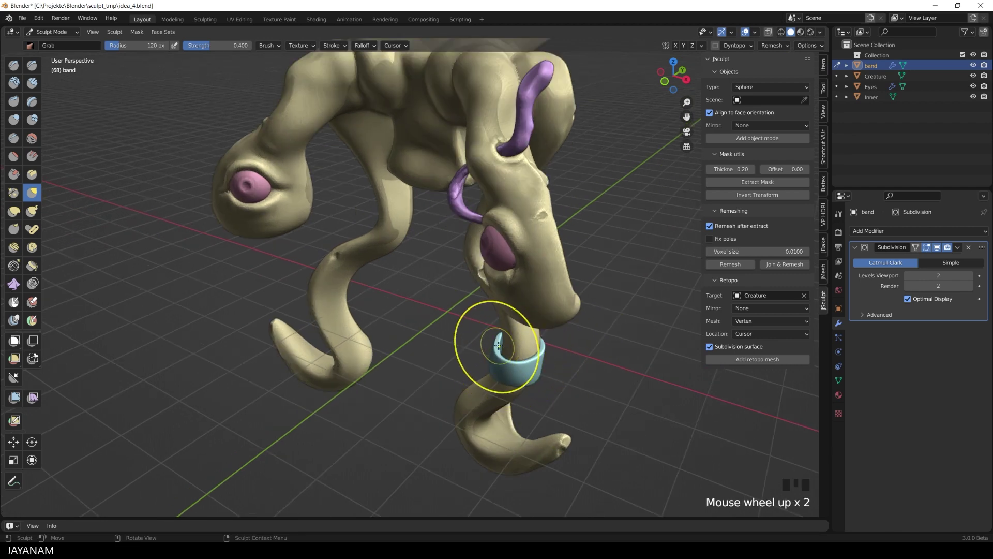
pyautogui.moveTo(502, 344); pyautogui.dragTo(499, 345)
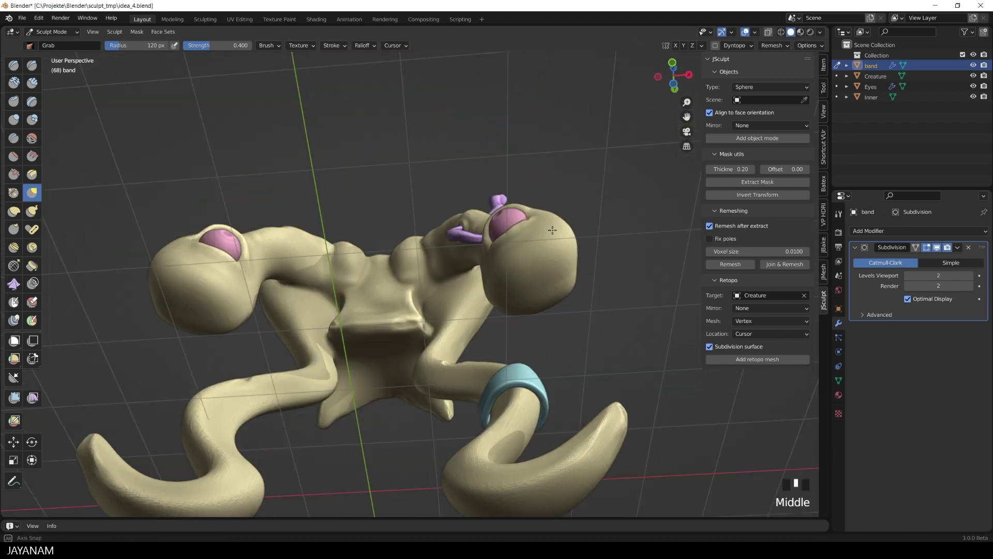
pyautogui.moveTo(499, 345); pyautogui.dragTo(543, 288, button='middle')
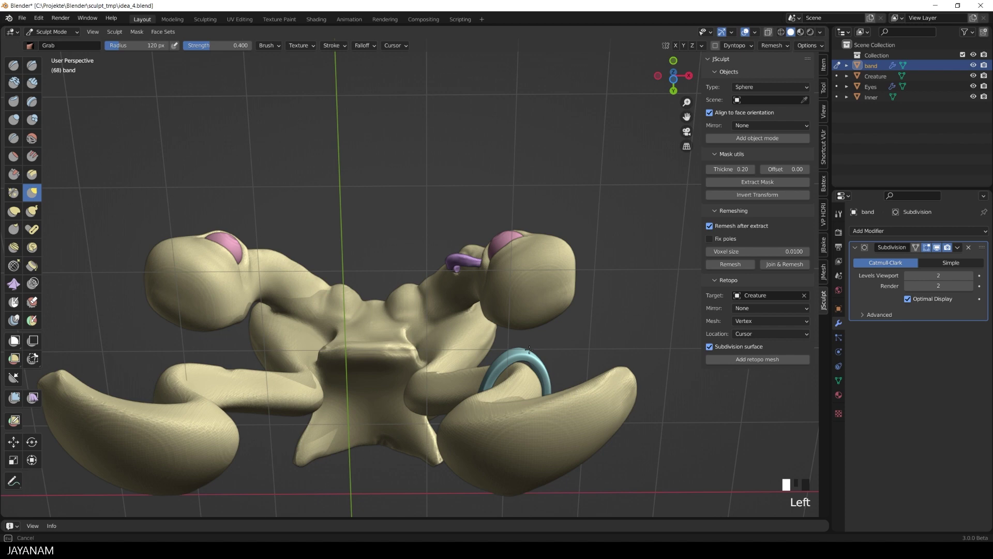
pyautogui.scroll(-3, 581, 324)
pyautogui.moveTo(580, 323); pyautogui.dragTo(567, 401, button='middle')
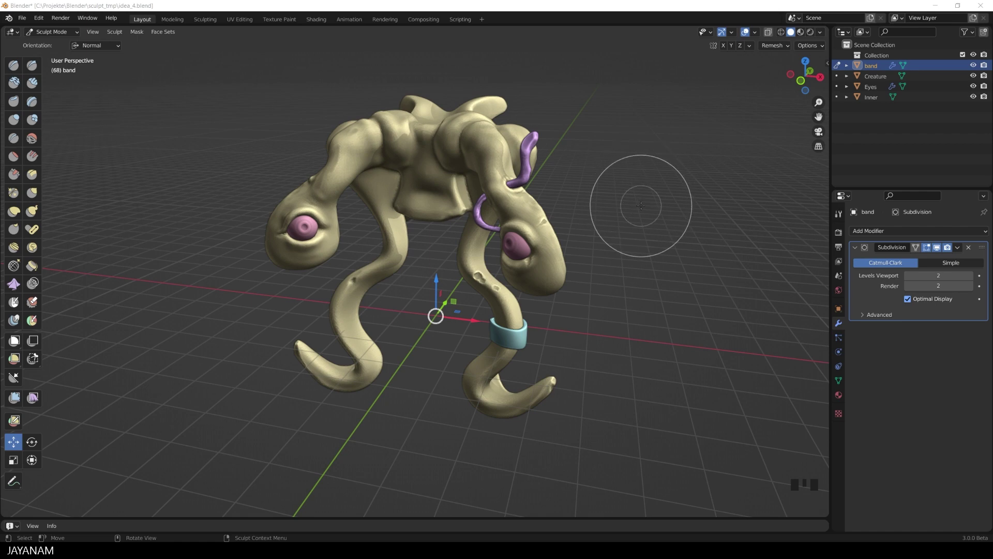
# Make the Inner piece the sculpted object with Alt+Q and move it along its normal.
pyautogui.moveTo(641, 205); pyautogui.dragTo(644, 207, button='middle')
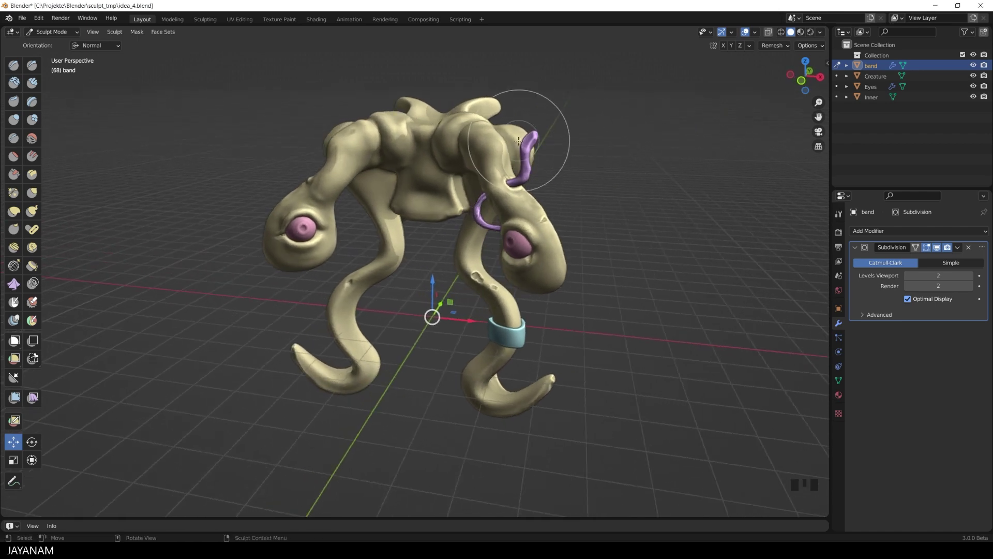
pyautogui.hotkey('alt', 'q')
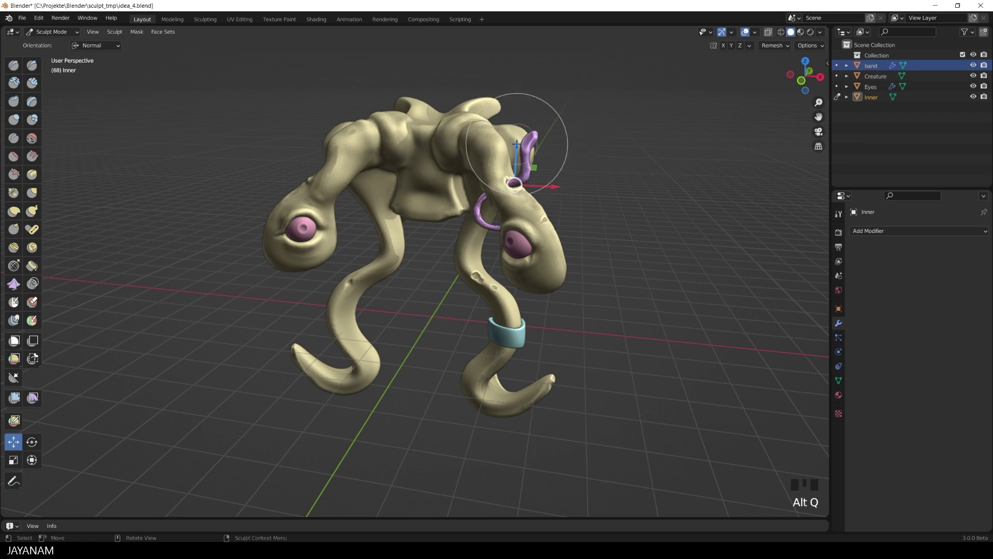
pyautogui.moveTo(516, 151)
pyautogui.mouseDown()
pyautogui.moveTo(519, 122)
pyautogui.moveTo(524, 138)
pyautogui.mouseUp()
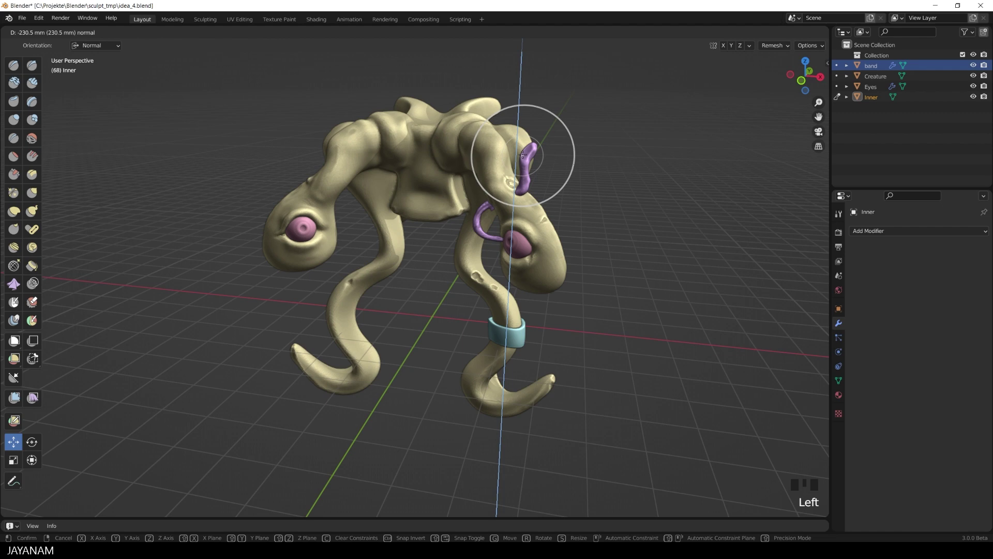
pyautogui.moveTo(524, 138); pyautogui.dragTo(524, 131)
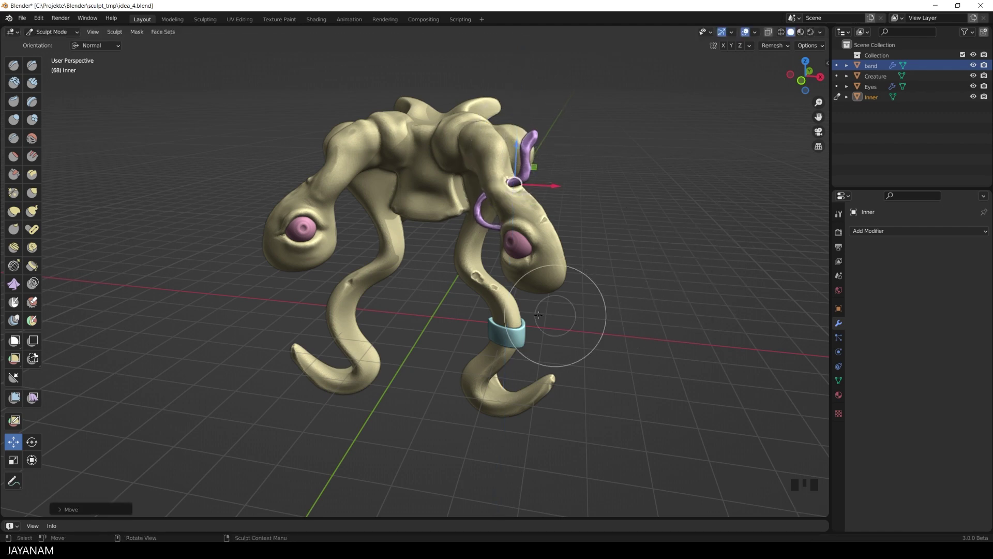
# Make the Eyes the sculpted object with Alt+Q and nudge them along their normal.
pyautogui.press('alt')
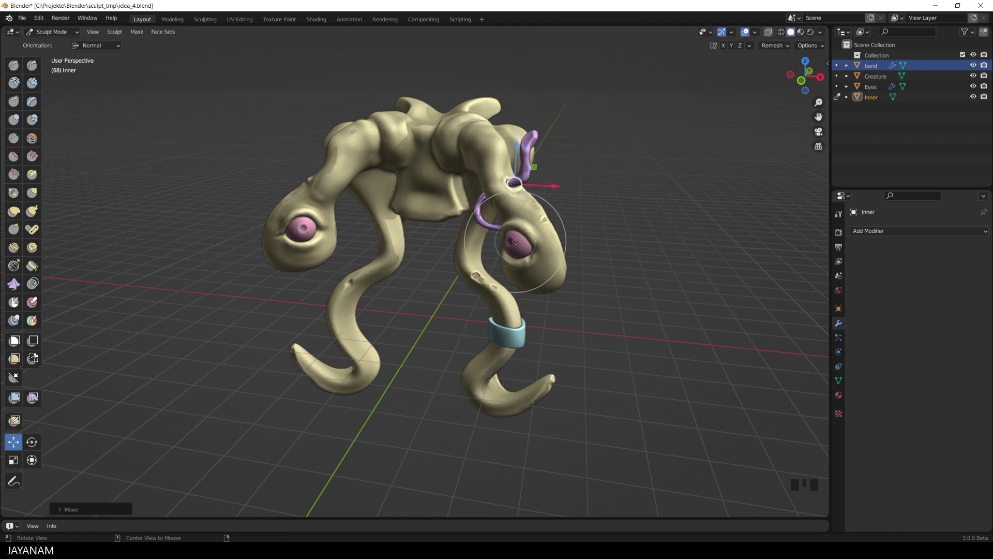
pyautogui.hotkey('alt', 'q')
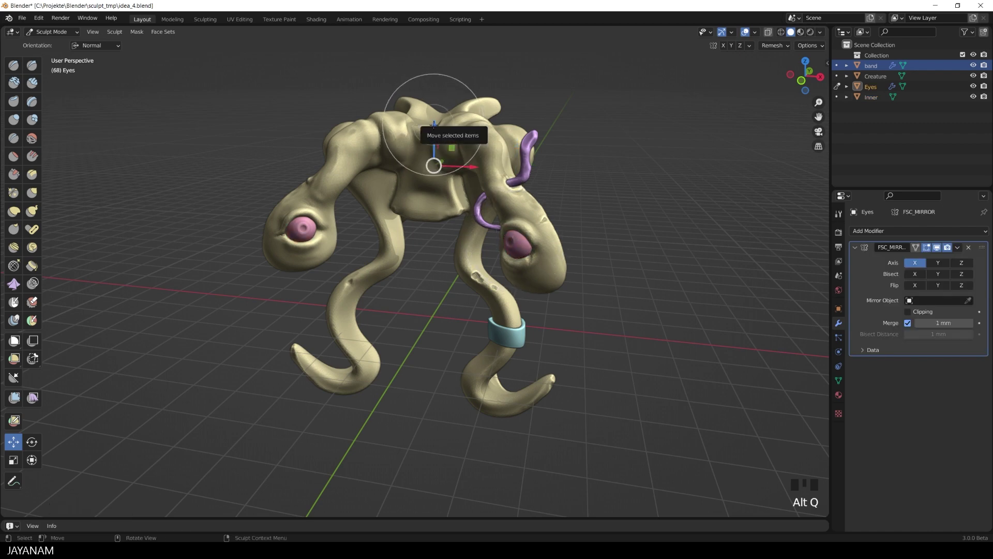
pyautogui.moveTo(433, 125)
pyautogui.mouseDown()
pyautogui.moveTo(443, 68)
pyautogui.moveTo(447, 125)
pyautogui.mouseUp()
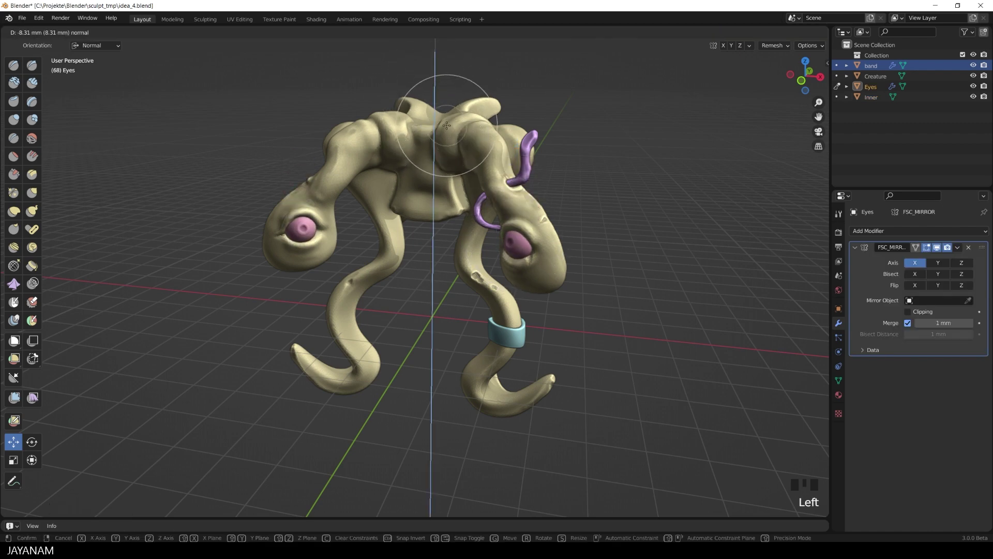
# Make the band the sculpted object again and pull its surface with the Grab brush.
pyautogui.hotkey('alt', 'q')
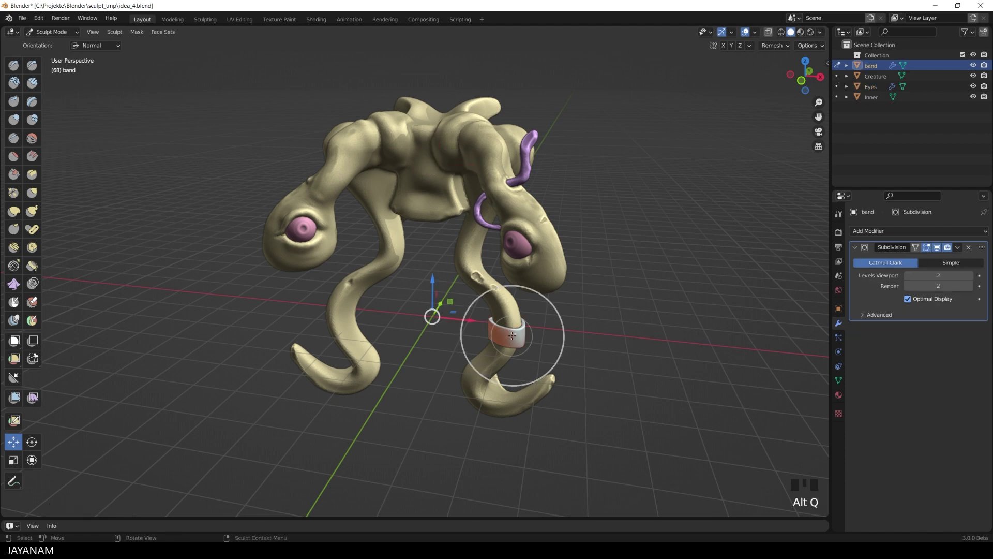
pyautogui.press('g')
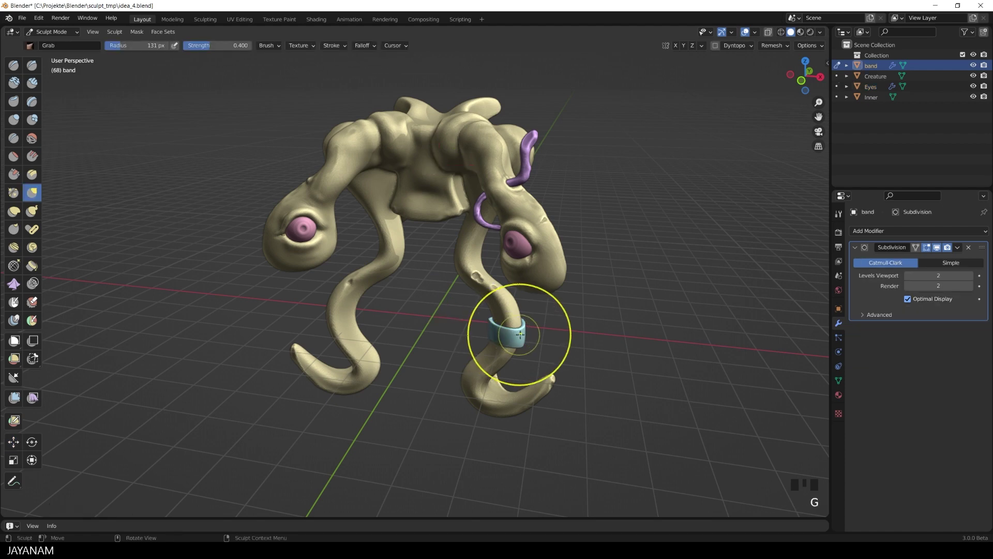
pyautogui.moveTo(506, 332); pyautogui.dragTo(499, 334)
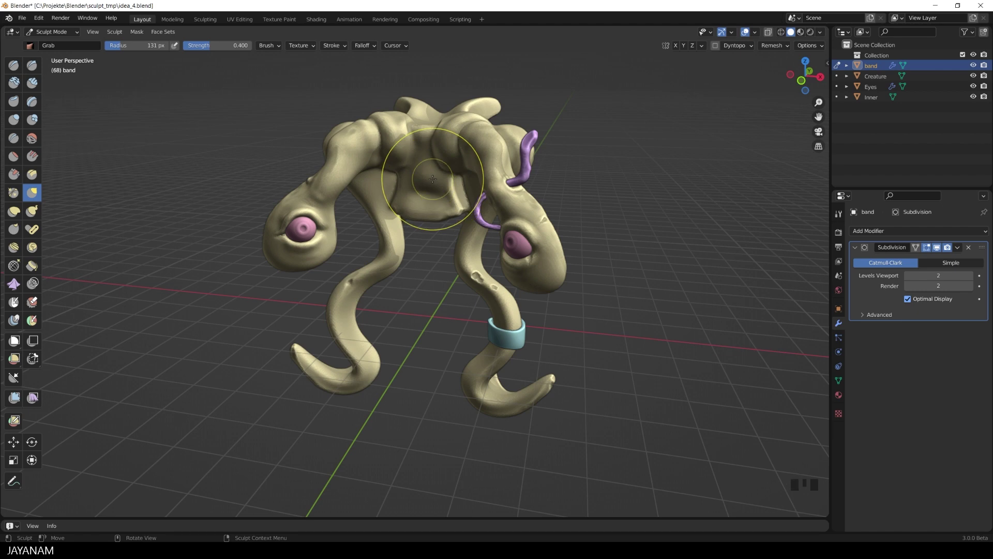
# Switch to the Creature body and draw two ridges on its upper body with a 38 px Draw brush.
pyautogui.hotkey('alt', 'q')
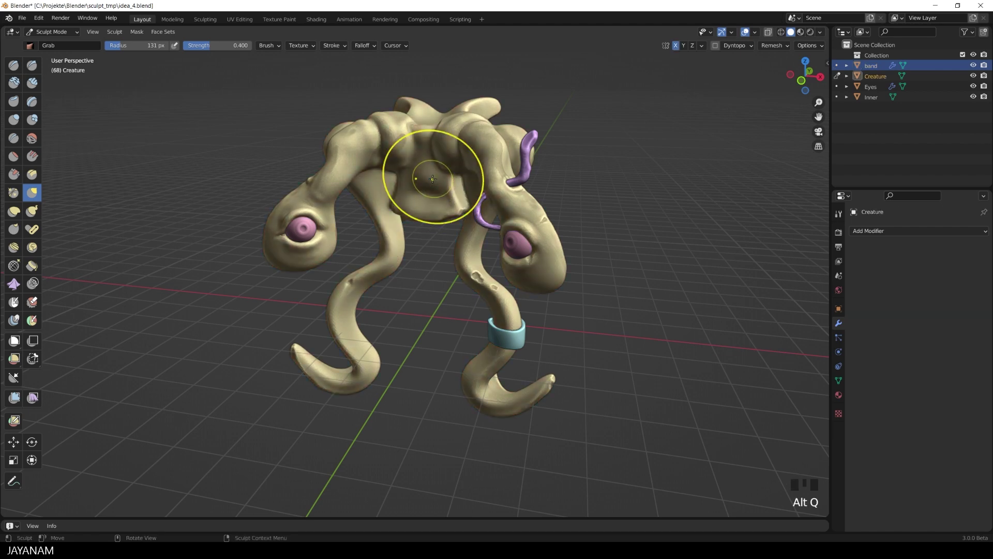
pyautogui.click(13, 66)
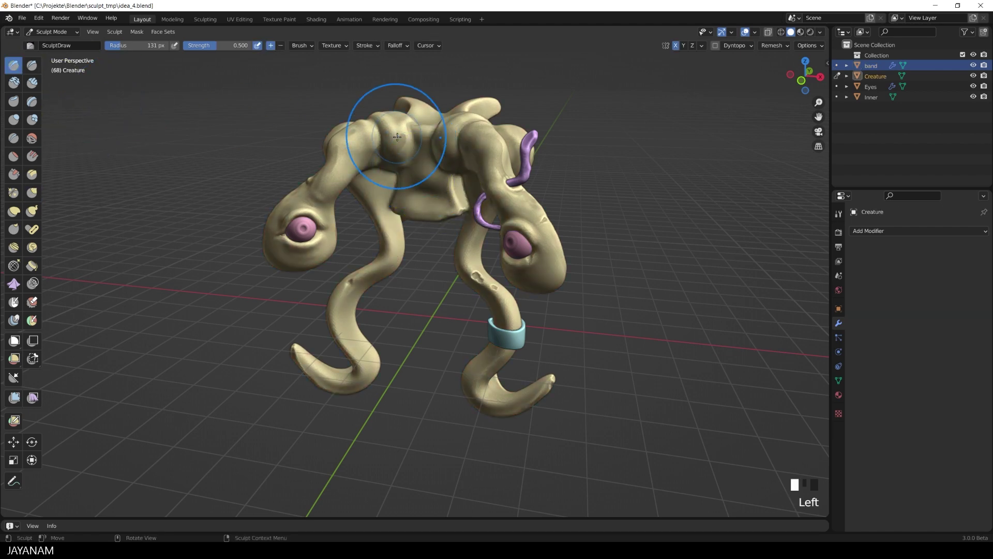
pyautogui.press('f')
pyautogui.click(354, 137)
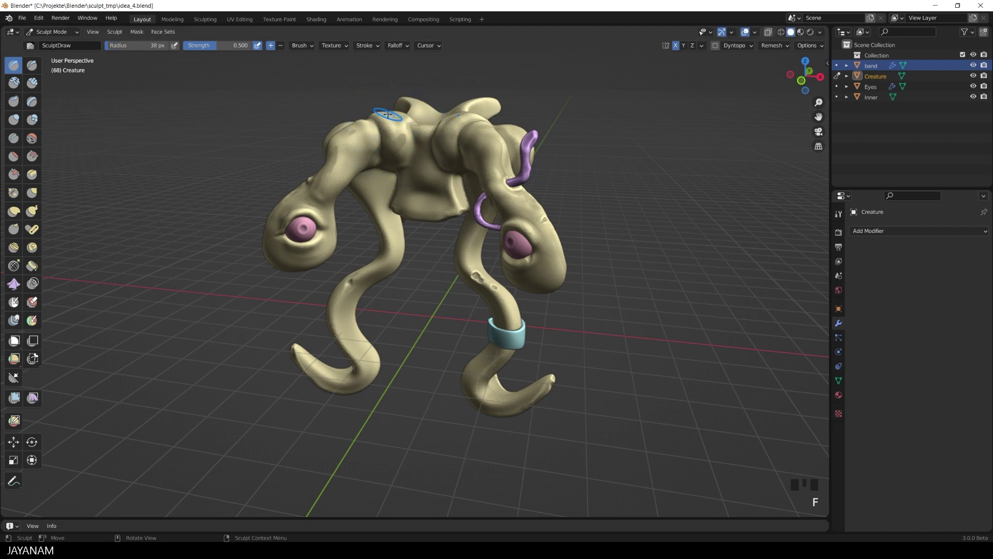
pyautogui.moveTo(388, 114); pyautogui.dragTo(398, 152)
pyautogui.moveTo(399, 214)
pyautogui.mouseDown()
pyautogui.moveTo(398, 200)
pyautogui.moveTo(425, 180)
pyautogui.moveTo(419, 169)
pyautogui.mouseUp()
pyautogui.moveTo(775, 165); pyautogui.dragTo(668, 233, button='middle')
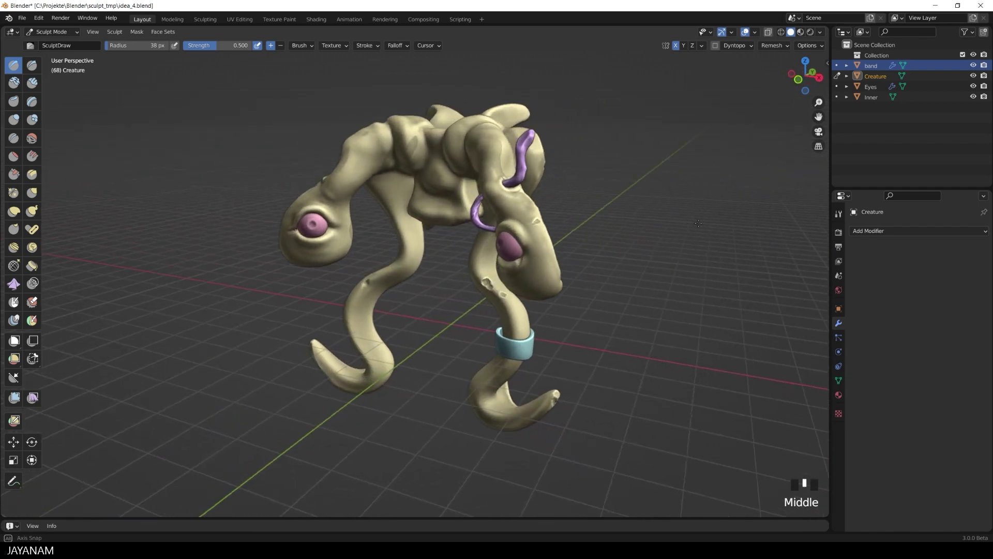